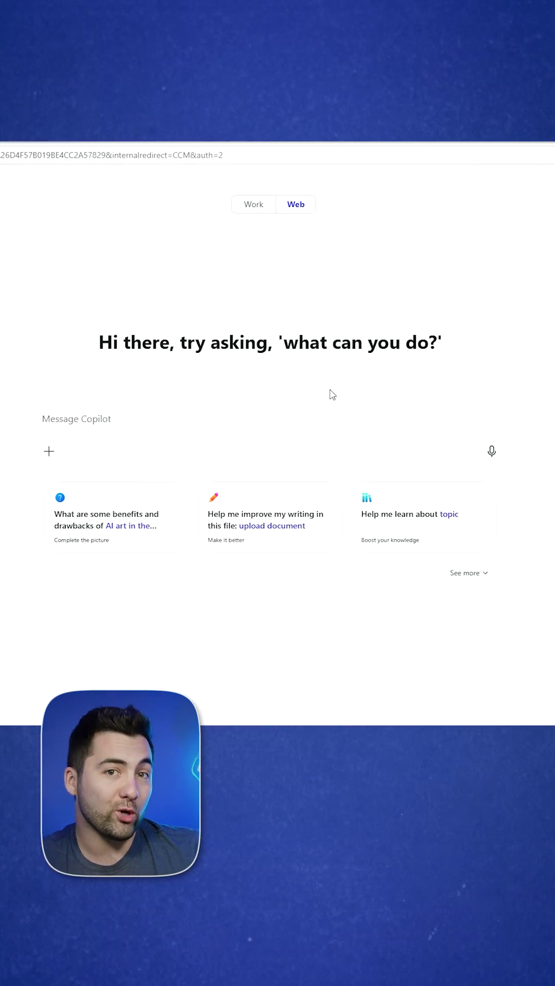
- Paste the project kickoff email into the Copilot message box
{"action": "left_click", "coordinate": [194, 413]}
{"action": "key", "text": "ctrl+v"}
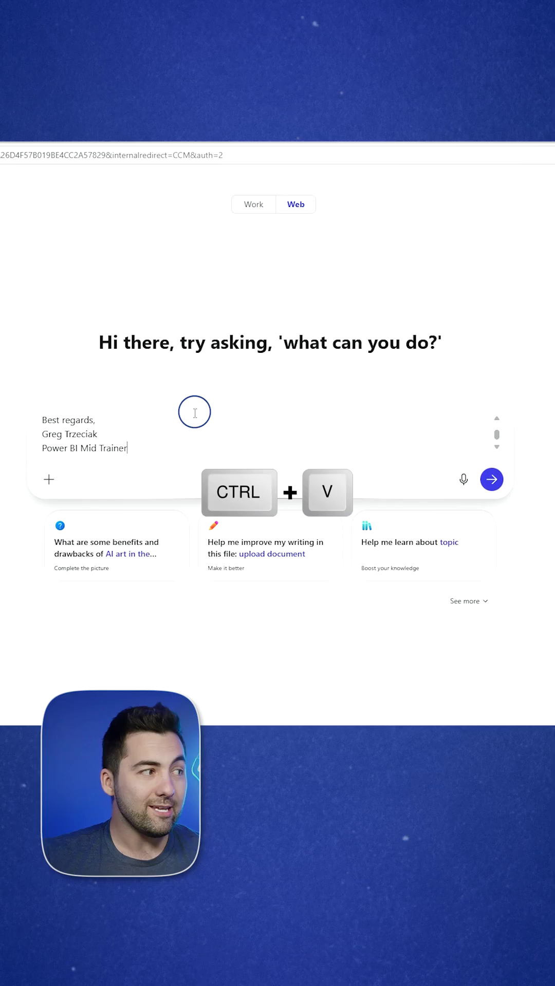
{"action": "scroll", "coordinate": [197, 432], "scroll_direction": "up", "scroll_amount": 3}
{"action": "scroll", "coordinate": [200, 436], "scroll_direction": "up", "scroll_amount": 3}
{"action": "scroll", "coordinate": [200, 436], "scroll_direction": "up", "scroll_amount": 3}
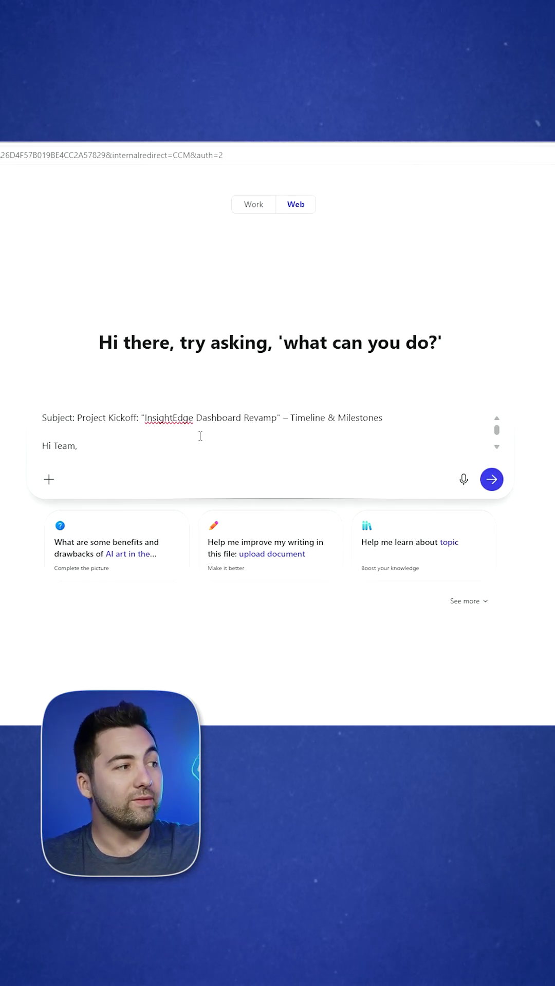
{"action": "scroll", "coordinate": [200, 437], "scroll_direction": "up", "scroll_amount": 1}
{"action": "scroll", "coordinate": [200, 436], "scroll_direction": "down", "scroll_amount": 10}
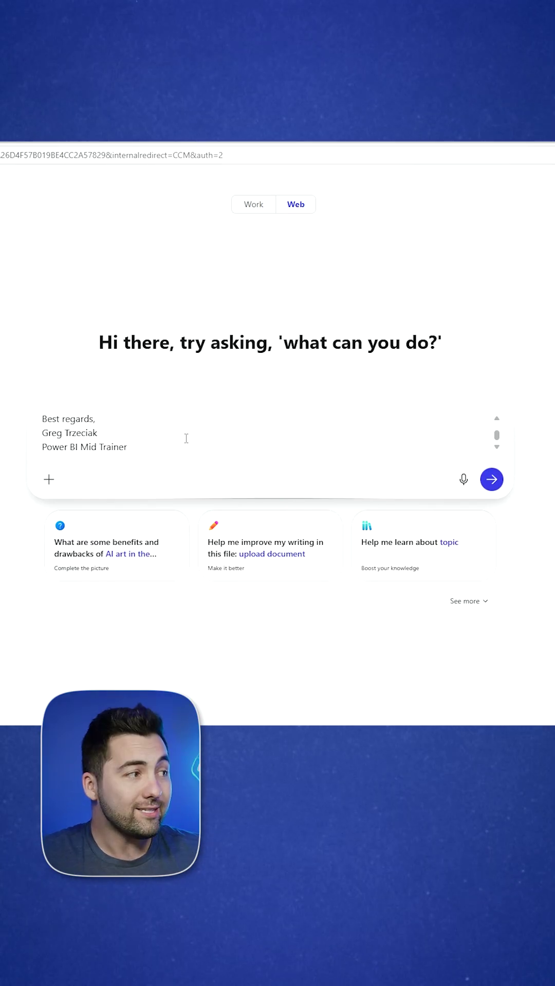
{"action": "scroll", "coordinate": [186, 438], "scroll_direction": "down", "scroll_amount": 1}
{"action": "type", "text": "Help me w"}
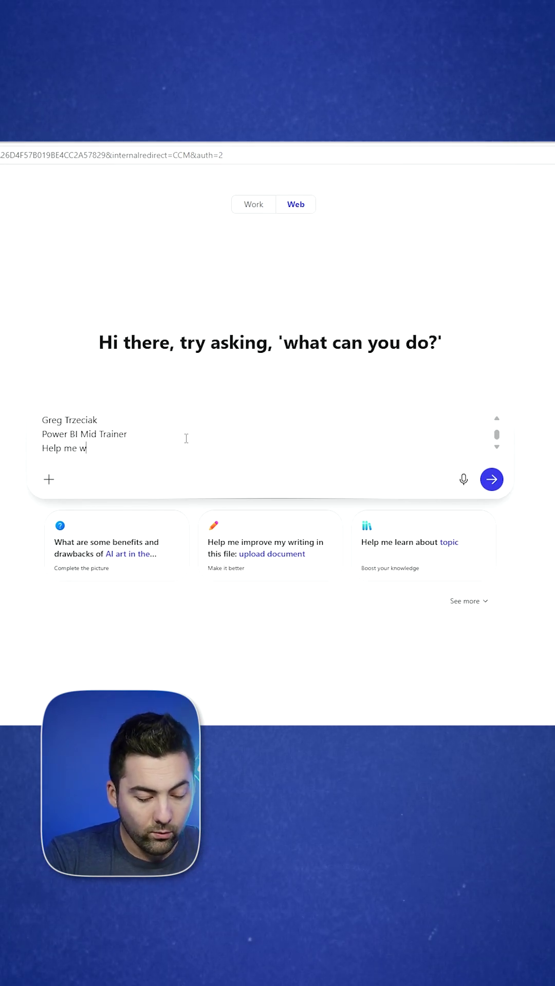
{"action": "type", "text": "ith a project timeline!"}
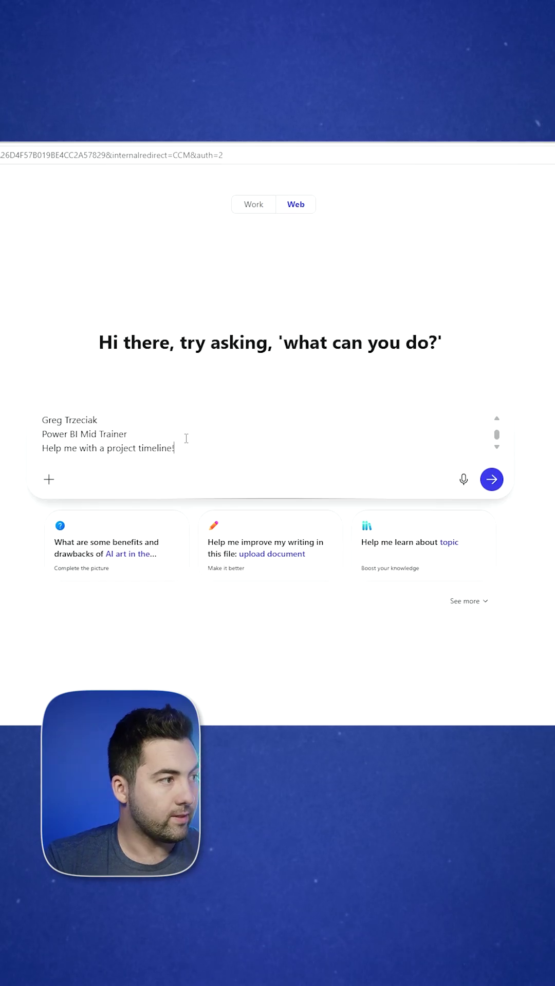
- Send the pasted email and timeline request to Copilot
{"action": "key", "text": "Return"}
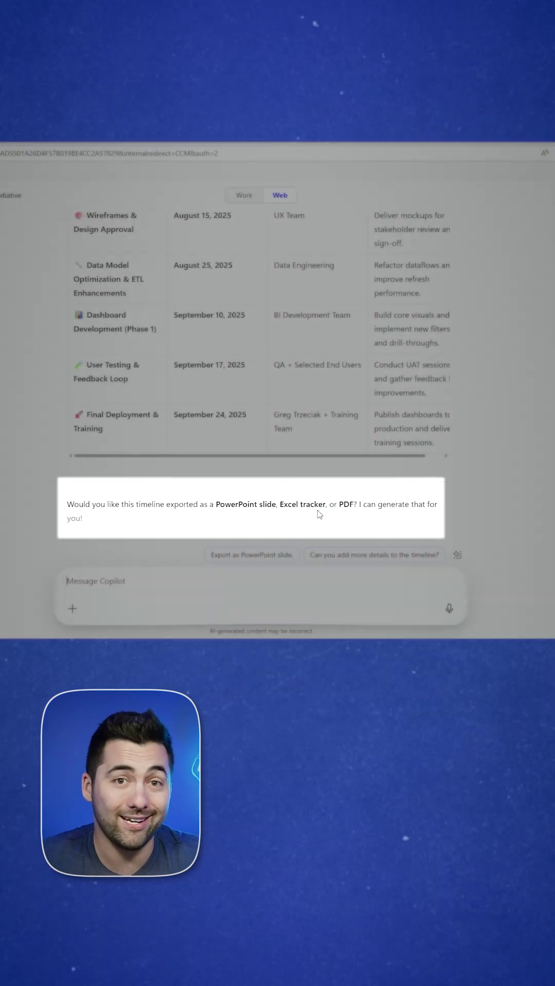
{"action": "scroll", "coordinate": [318, 514], "scroll_direction": "up", "scroll_amount": 3}
{"action": "scroll", "coordinate": [317, 514], "scroll_direction": "down", "scroll_amount": 2}
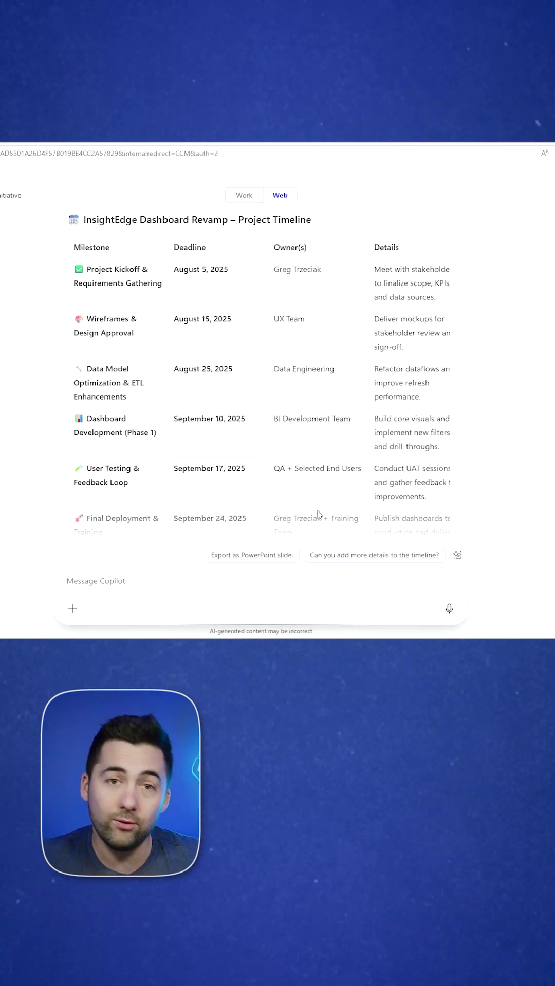